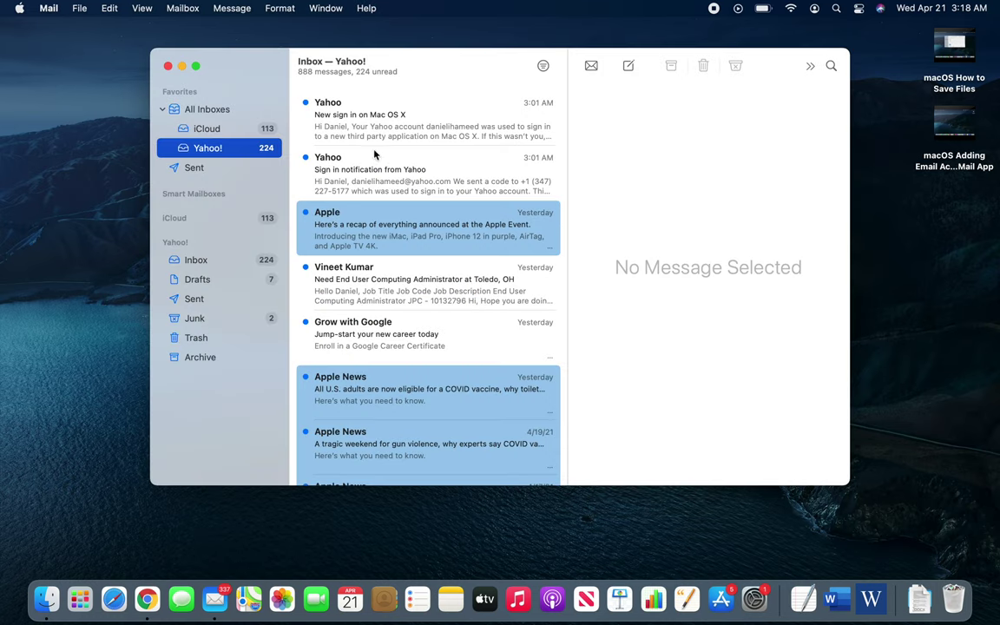
Step: Browse the iCloud and Yahoo! inboxes, switch to All Inboxes, and open the Apple Event recap email
{"action": "left_click", "coordinate": [213, 130]}
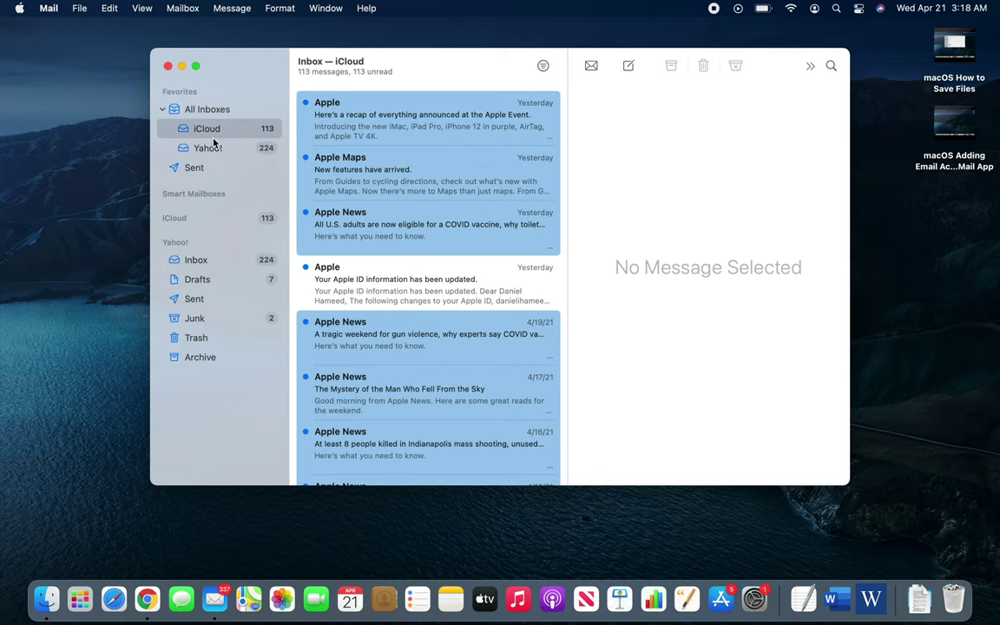
{"action": "left_click", "coordinate": [217, 150]}
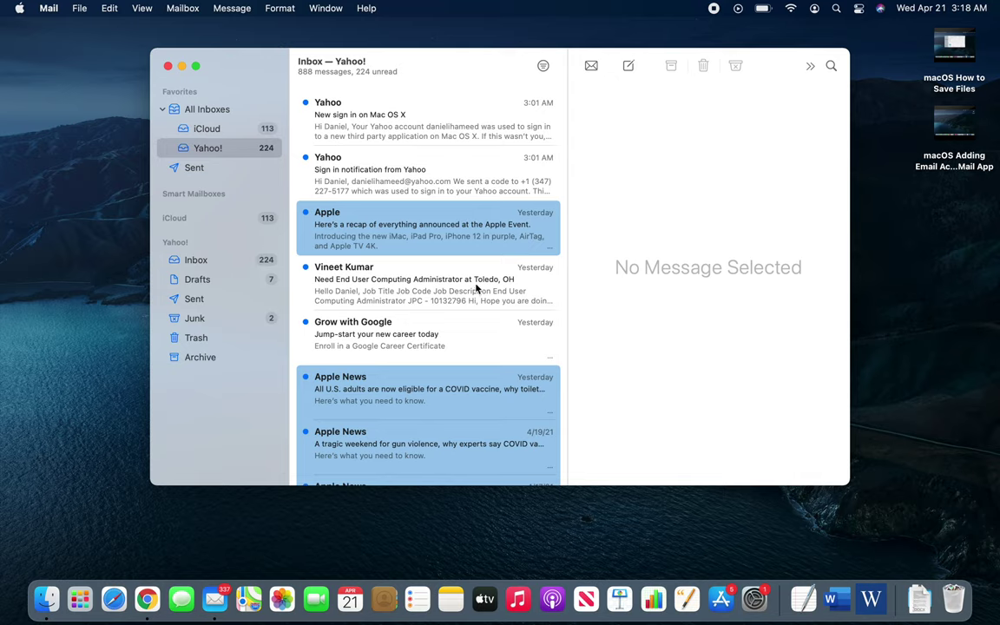
{"action": "left_click", "coordinate": [197, 113]}
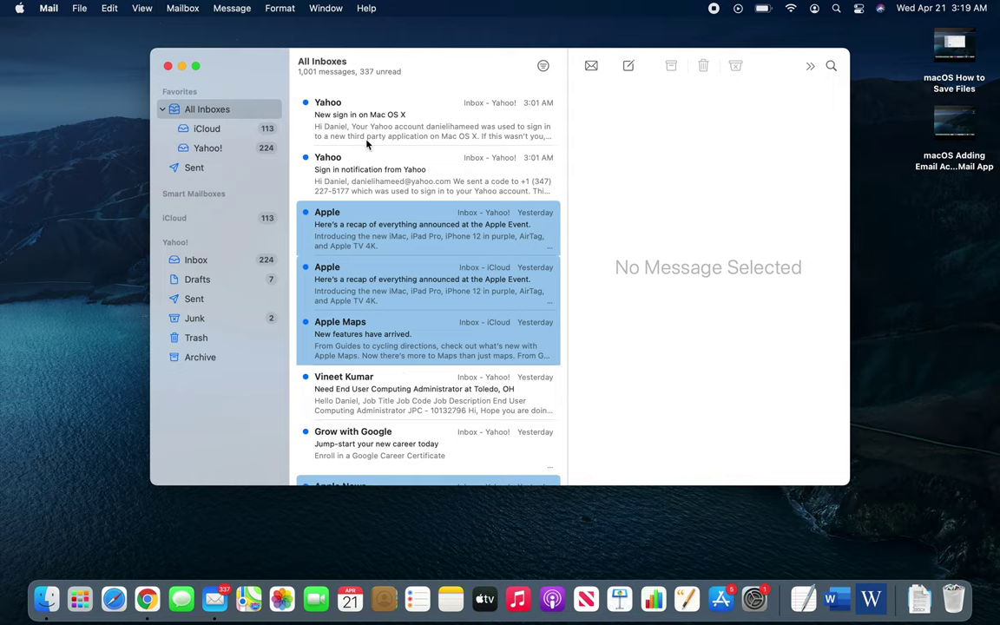
{"action": "left_click", "coordinate": [449, 232]}
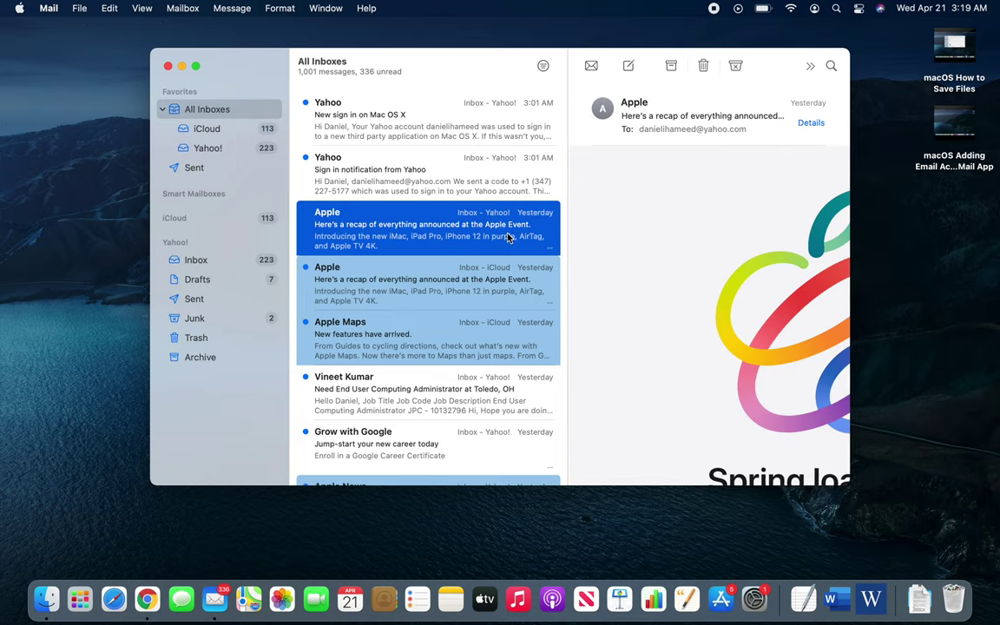
Step: Open the Apple Event recap in its own zoomed window, scroll through it, then close it
{"action": "double_click", "coordinate": [384, 211]}
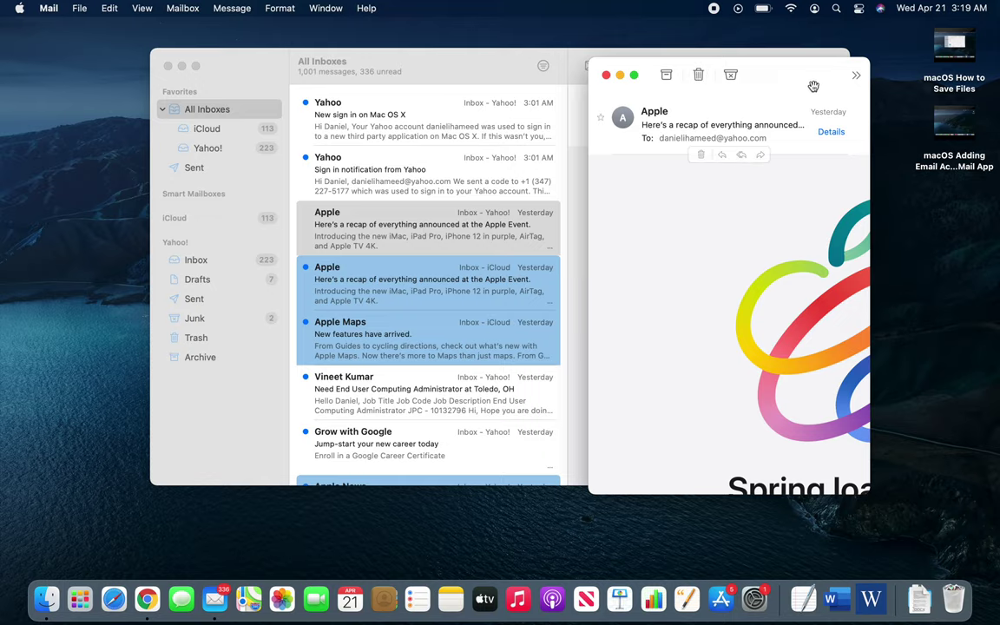
{"action": "double_click", "coordinate": [804, 75]}
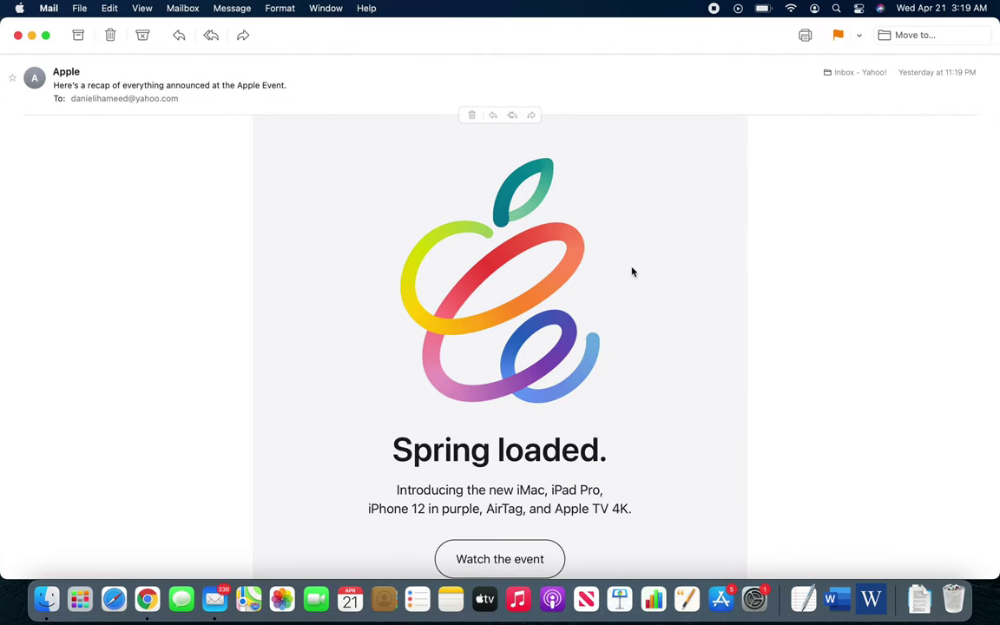
{"action": "scroll", "coordinate": [628, 285], "scroll_direction": "down", "scroll_amount": 3}
{"action": "scroll", "coordinate": [627, 285], "scroll_direction": "up", "scroll_amount": 2}
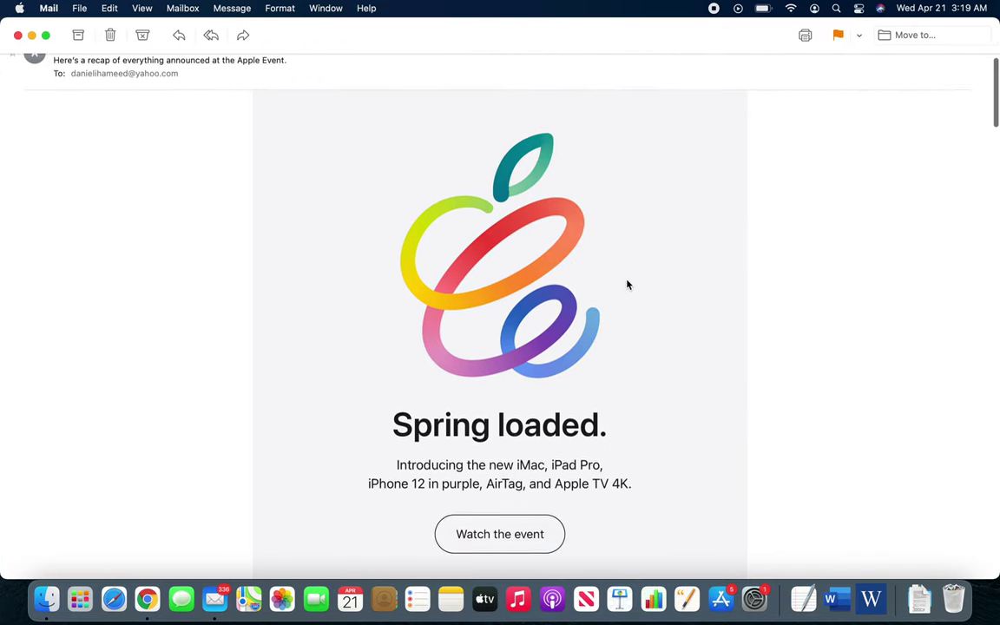
{"action": "scroll", "coordinate": [627, 281], "scroll_direction": "down", "scroll_amount": 4}
{"action": "scroll", "coordinate": [627, 286], "scroll_direction": "up", "scroll_amount": 4}
{"action": "scroll", "coordinate": [627, 286], "scroll_direction": "down", "scroll_amount": 10}
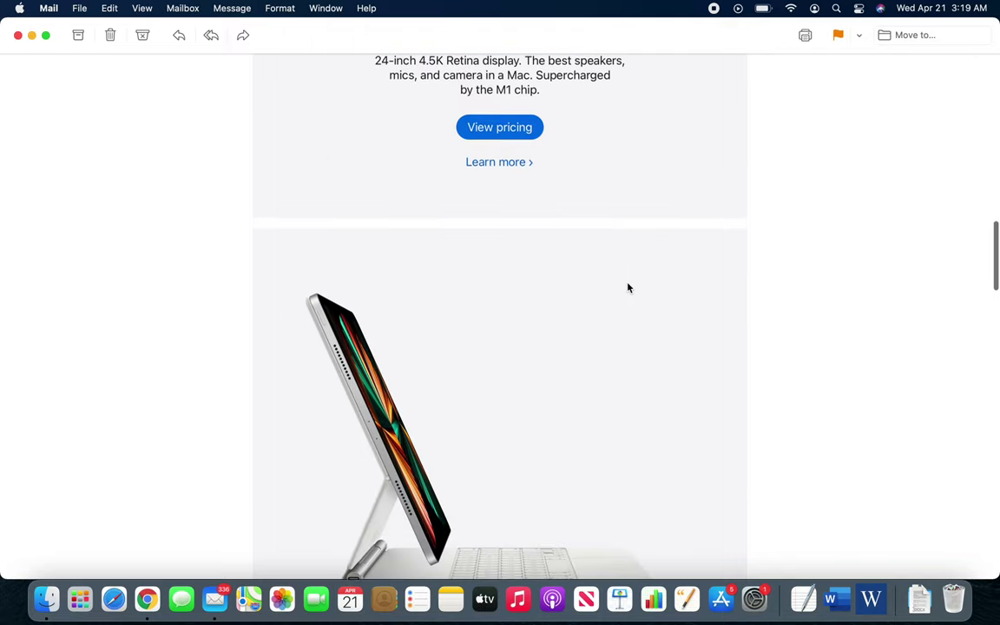
{"action": "scroll", "coordinate": [628, 287], "scroll_direction": "up", "scroll_amount": 10}
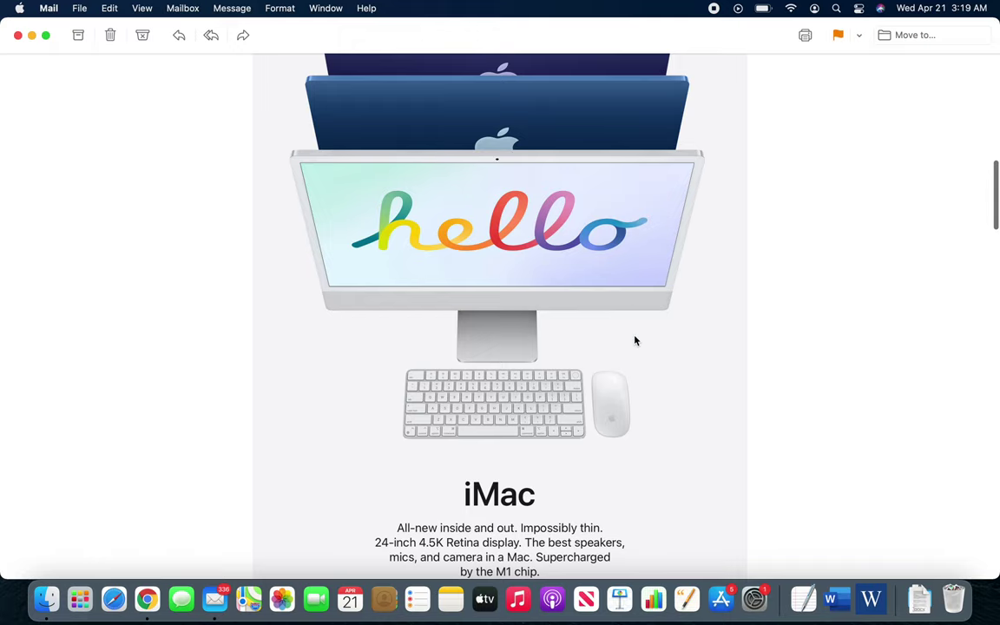
{"action": "scroll", "coordinate": [635, 340], "scroll_direction": "down", "scroll_amount": 5}
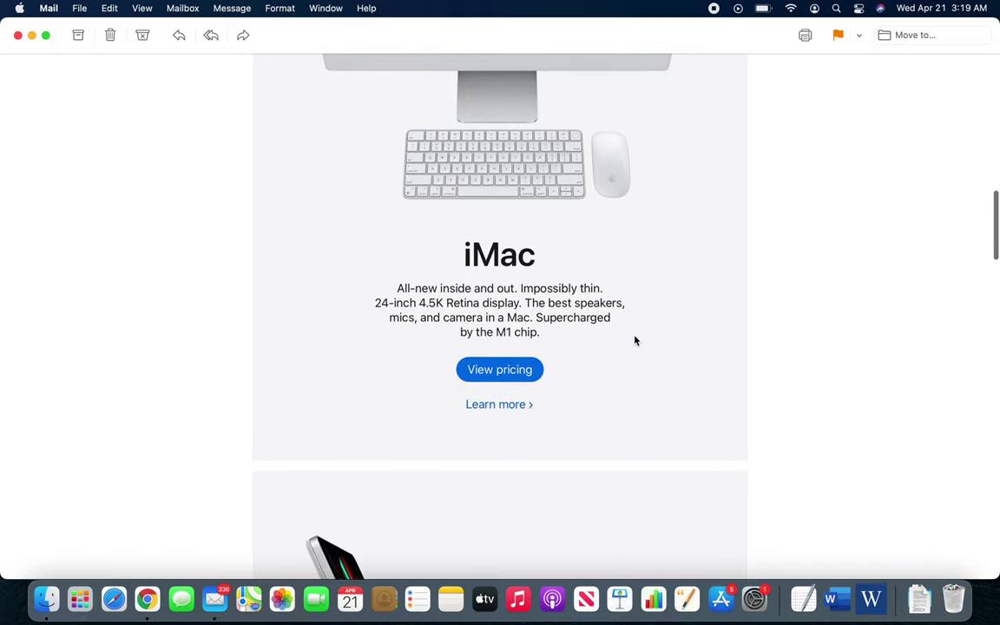
{"action": "scroll", "coordinate": [635, 341], "scroll_direction": "down", "scroll_amount": 8}
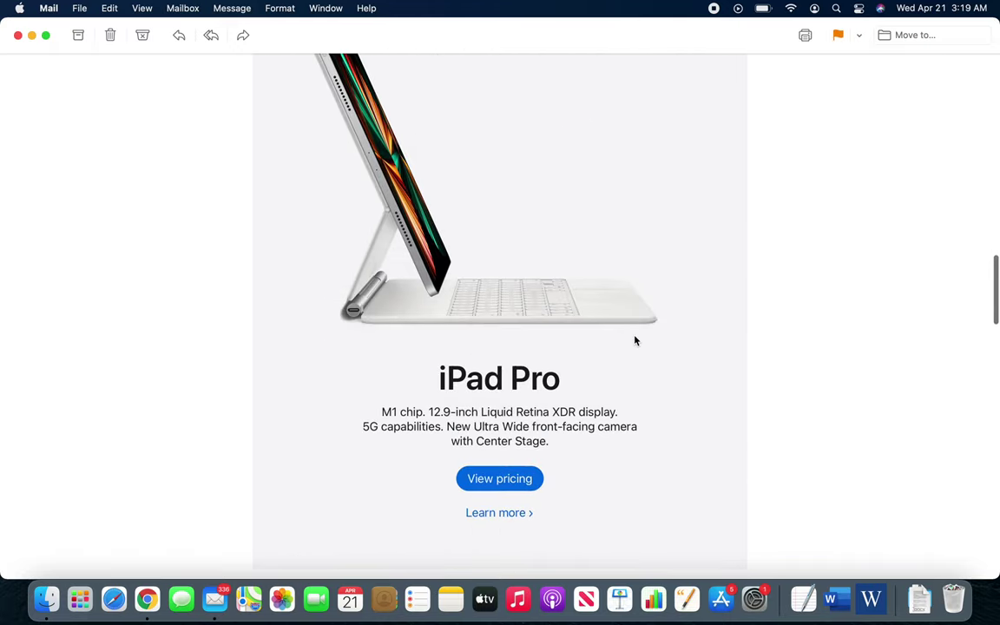
{"action": "scroll", "coordinate": [635, 340], "scroll_direction": "up", "scroll_amount": 2}
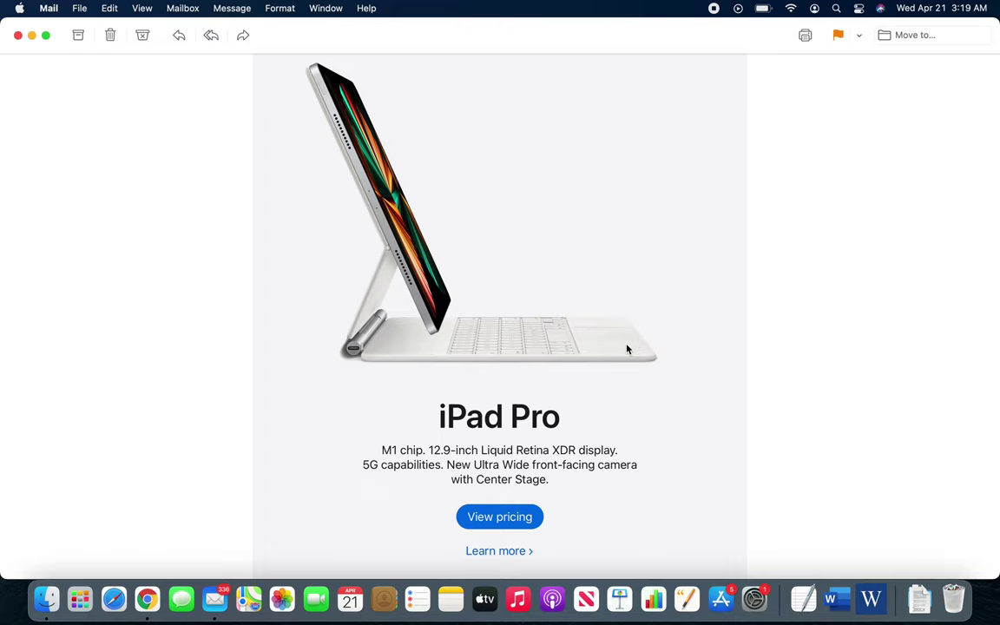
{"action": "scroll", "coordinate": [628, 349], "scroll_direction": "down", "scroll_amount": 5}
{"action": "scroll", "coordinate": [628, 349], "scroll_direction": "down", "scroll_amount": 4}
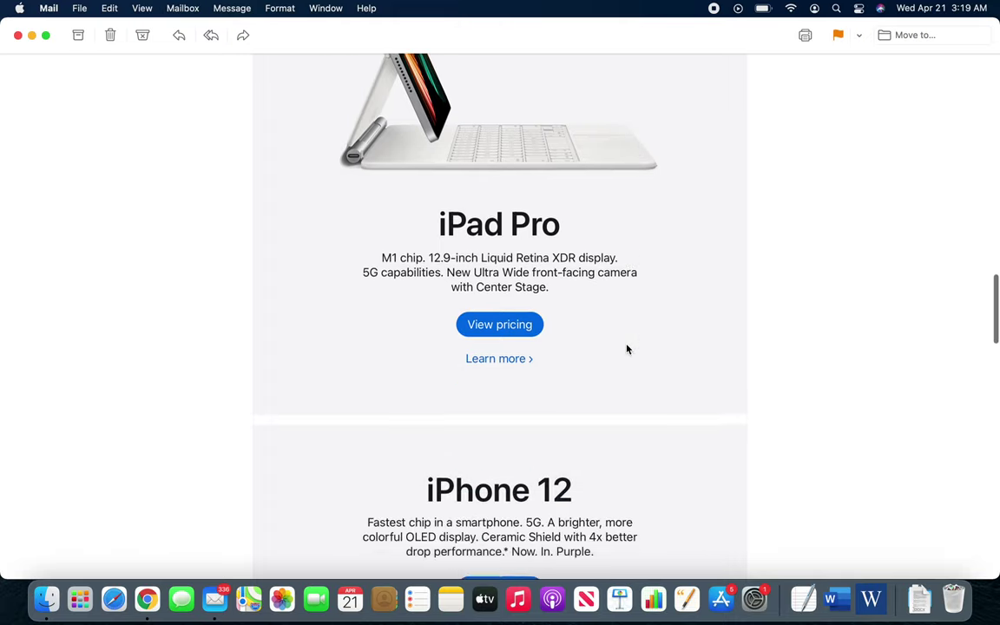
{"action": "scroll", "coordinate": [628, 349], "scroll_direction": "down", "scroll_amount": 10}
{"action": "scroll", "coordinate": [628, 349], "scroll_direction": "up", "scroll_amount": 3}
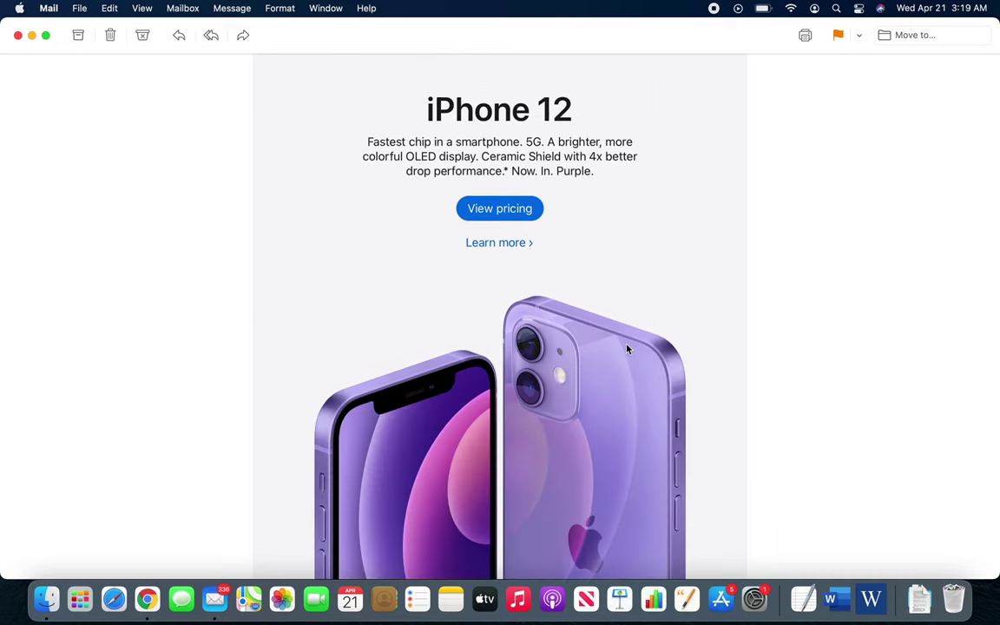
{"action": "scroll", "coordinate": [628, 349], "scroll_direction": "down", "scroll_amount": 10}
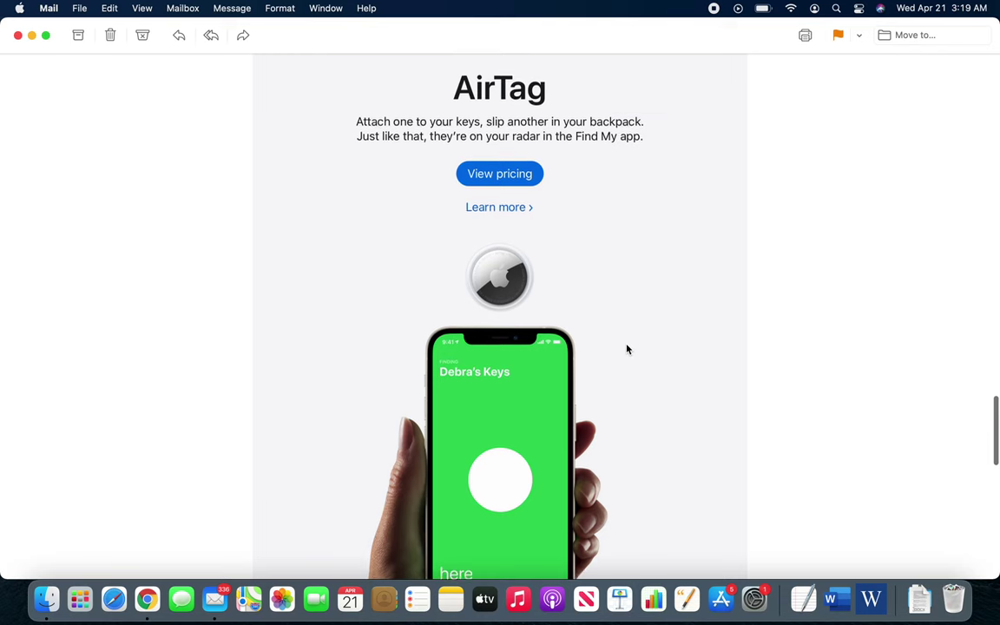
{"action": "scroll", "coordinate": [628, 349], "scroll_direction": "down", "scroll_amount": 10}
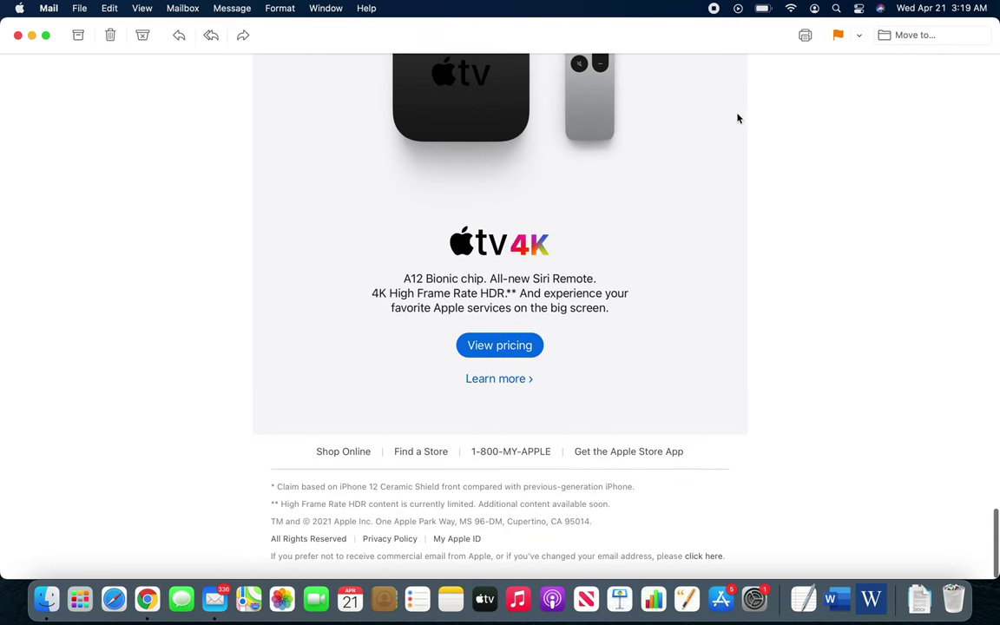
{"action": "left_click", "coordinate": [17, 35]}
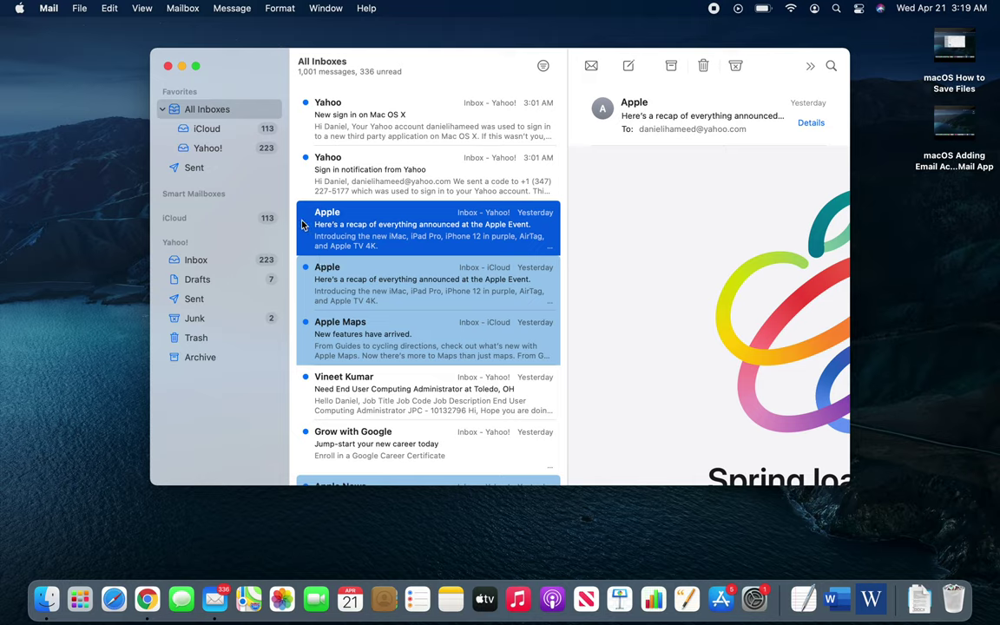
Step: Show the 'Sign in notification from Yahoo' email in the reading pane
{"action": "left_click", "coordinate": [600, 214]}
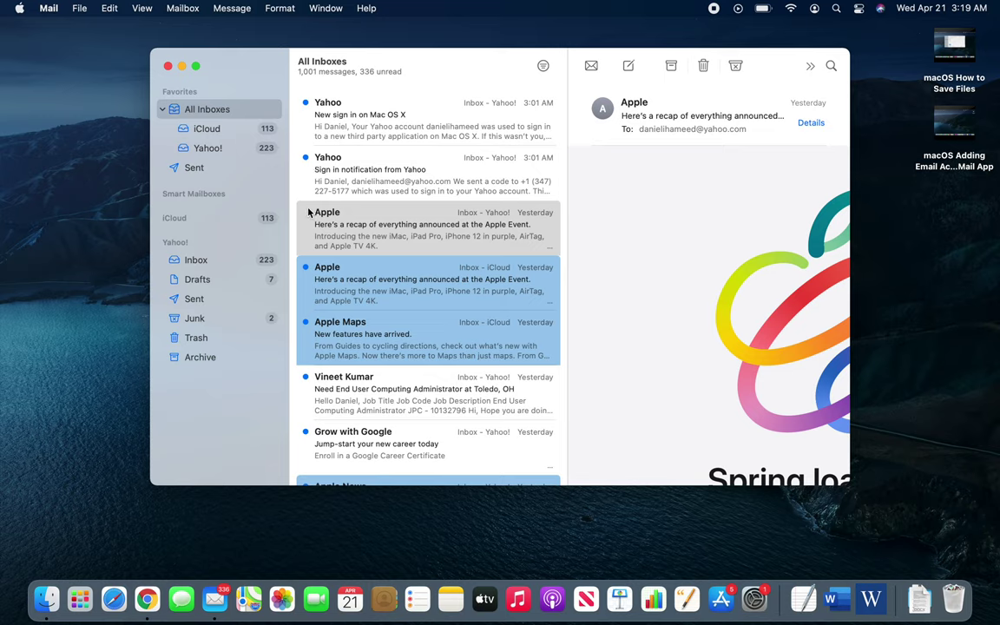
{"action": "left_click", "coordinate": [329, 175]}
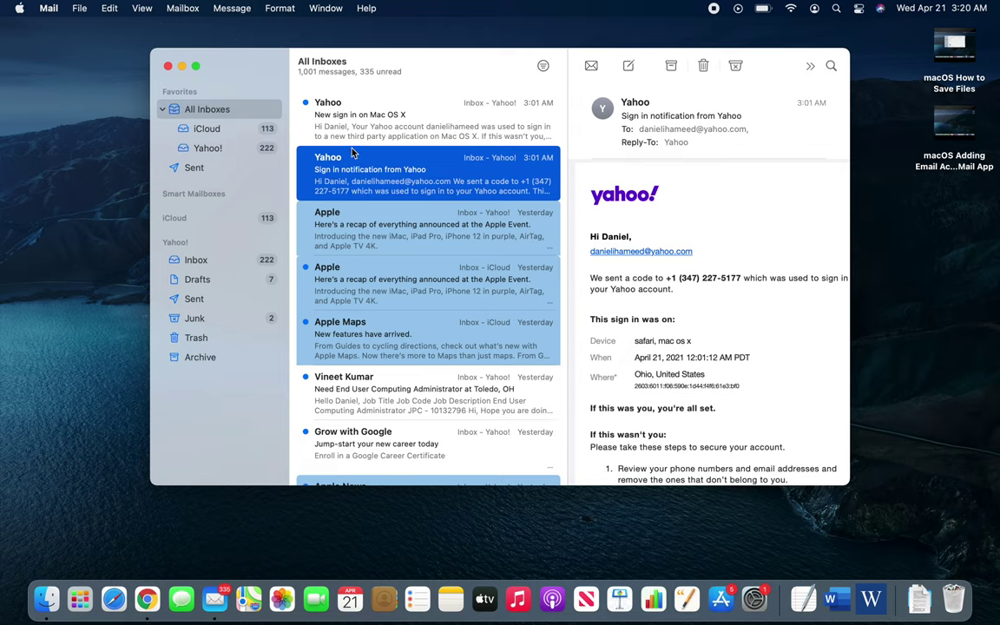
{"action": "left_click", "coordinate": [716, 227]}
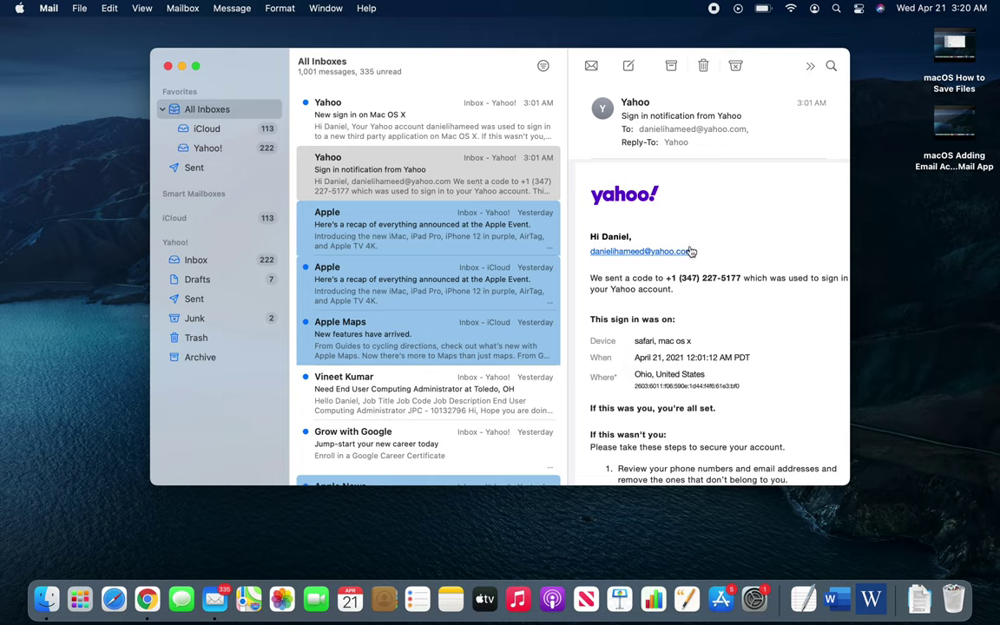
{"action": "mouse_move", "coordinate": [720, 278]}
Step: Expand the iCloud account in the sidebar to list its Inbox and Drafts
{"action": "mouse_move", "coordinate": [169, 224]}
{"action": "left_click", "coordinate": [271, 218]}
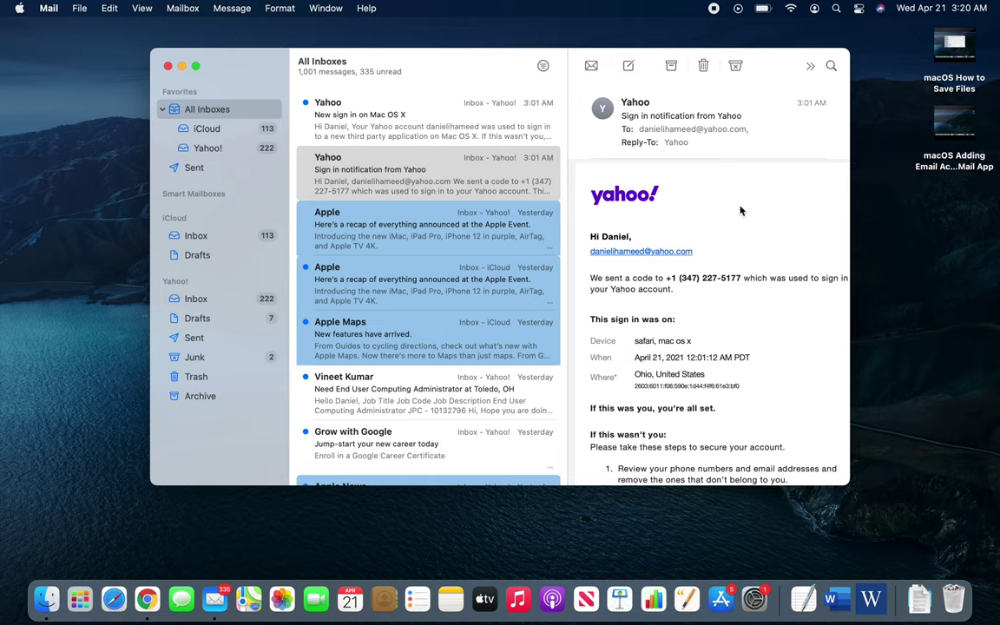
{"action": "scroll", "coordinate": [608, 208], "scroll_direction": "up", "scroll_amount": 2}
Step: Run Get Mail to check all accounts, then start a new blank message
{"action": "scroll", "coordinate": [560, 241], "scroll_direction": "down", "scroll_amount": 1}
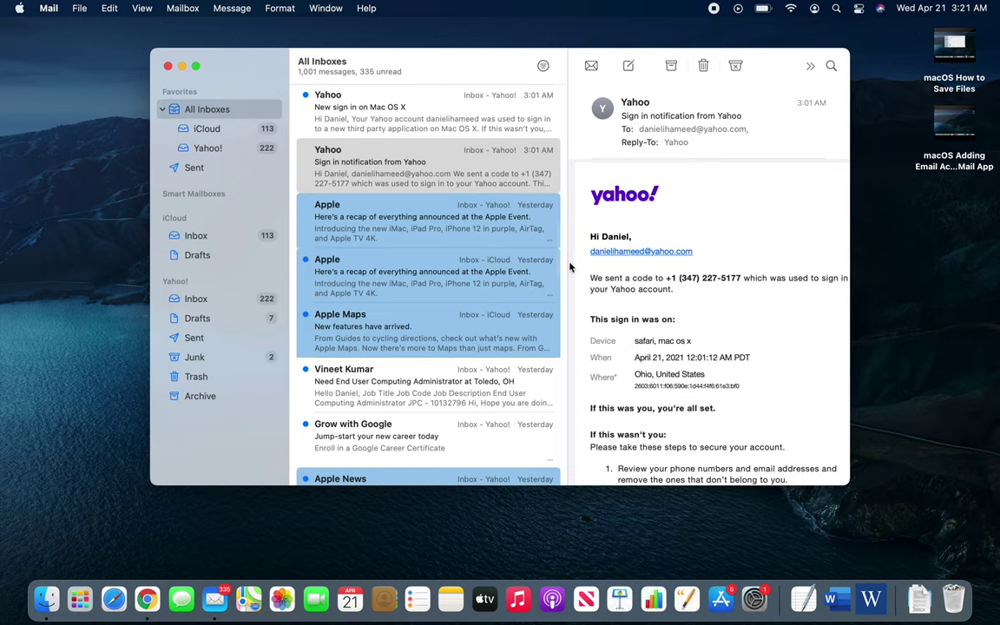
{"action": "scroll", "coordinate": [555, 247], "scroll_direction": "up", "scroll_amount": 1}
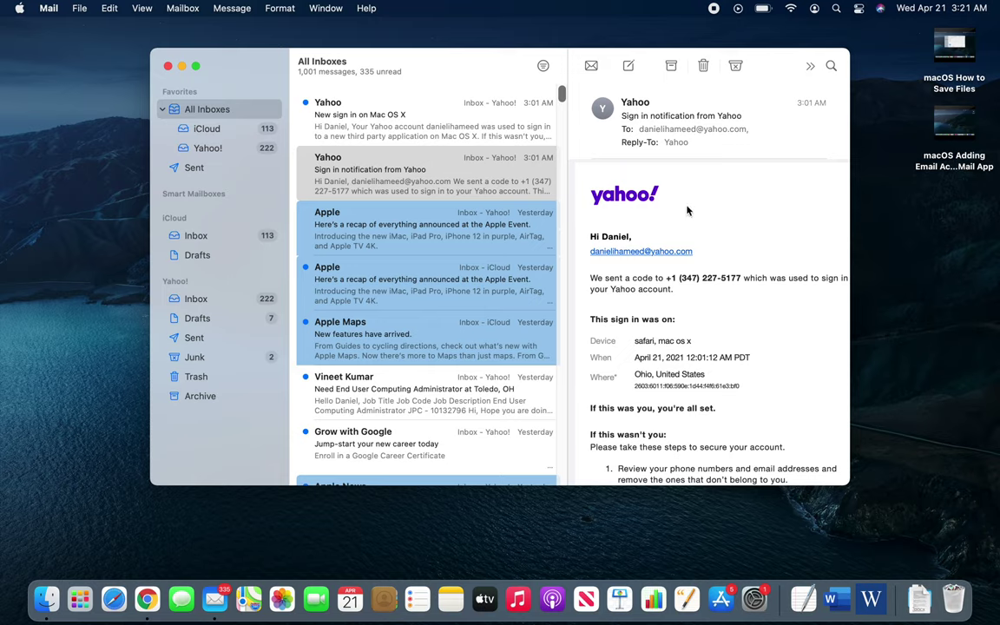
{"action": "left_click", "coordinate": [591, 70]}
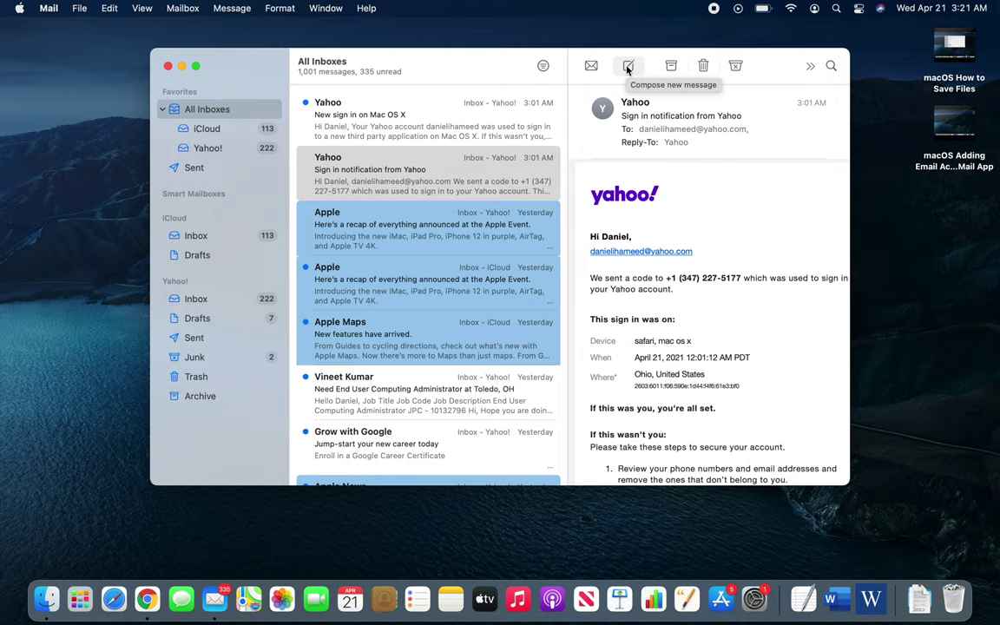
{"action": "left_click", "coordinate": [628, 66]}
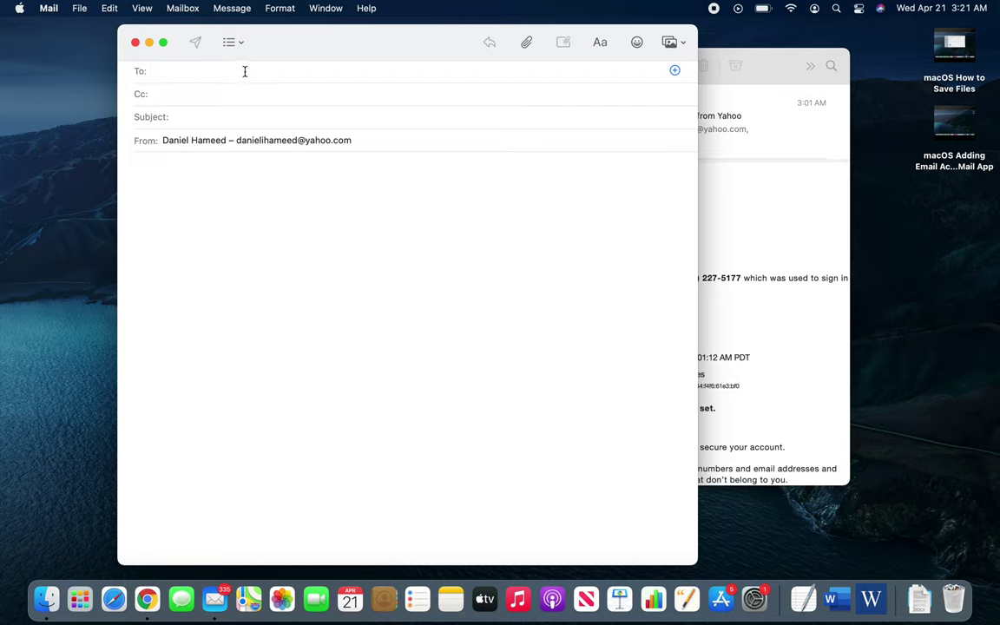
Step: Erase the stray recipient characters and keep the Yahoo address as the sender
{"action": "type", "text": "i"}
{"action": "type", "text": "ed"}
{"action": "key", "text": "BackSpace"}
{"action": "key", "text": "BackSpace"}
{"action": "key", "text": "BackSpace"}
{"action": "key", "text": "BackSpace"}
{"action": "key", "text": "BackSpace"}
{"action": "key", "text": "BackSpace"}
{"action": "left_click", "coordinate": [360, 144]}
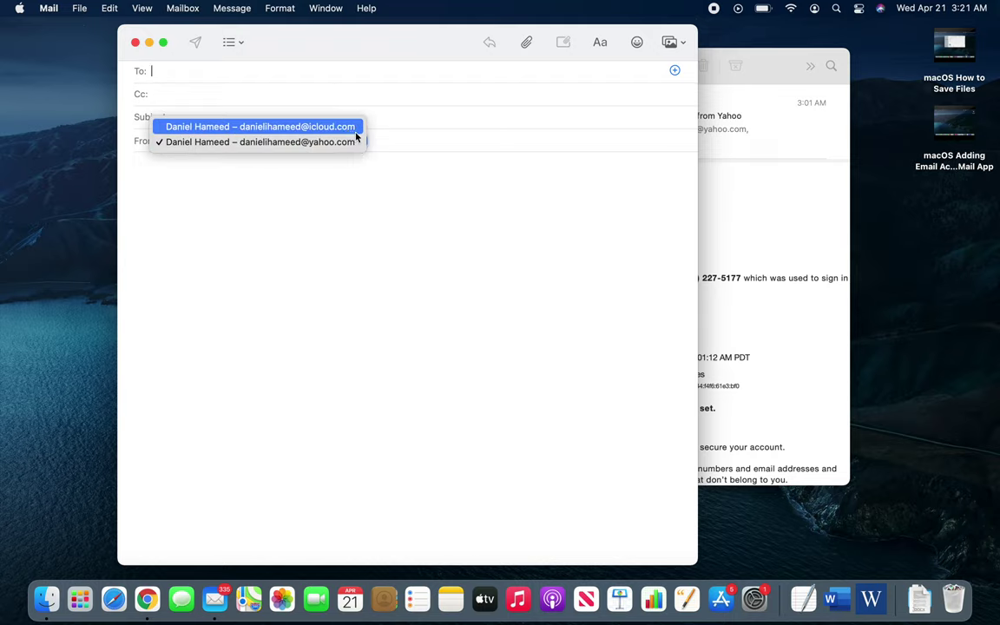
{"action": "left_click", "coordinate": [373, 201]}
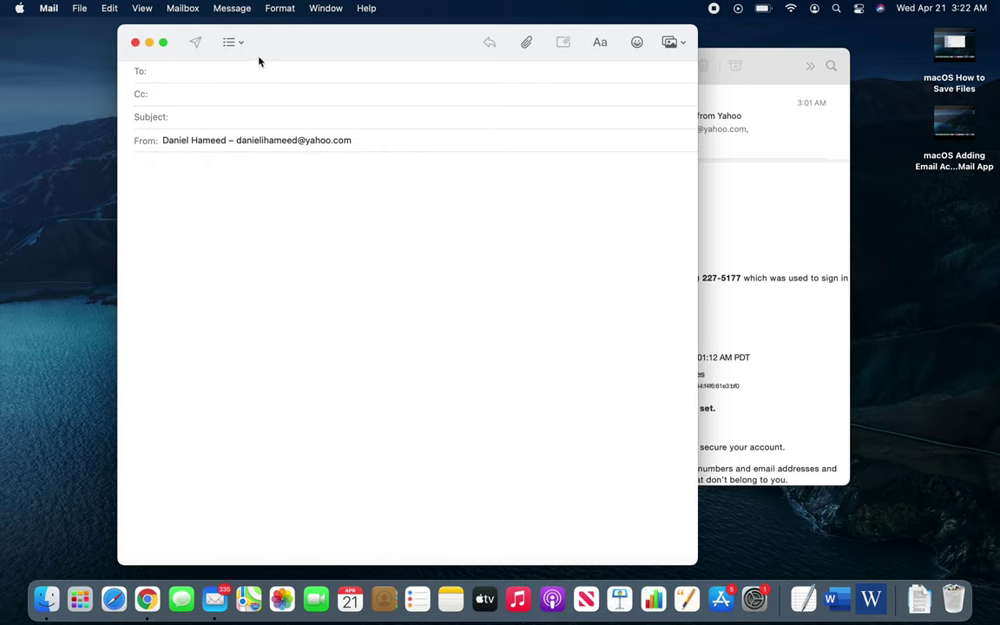
Step: Add the Reply-To Address Field, keep Yahoo as sender, and click into Reply To
{"action": "left_click", "coordinate": [235, 42]}
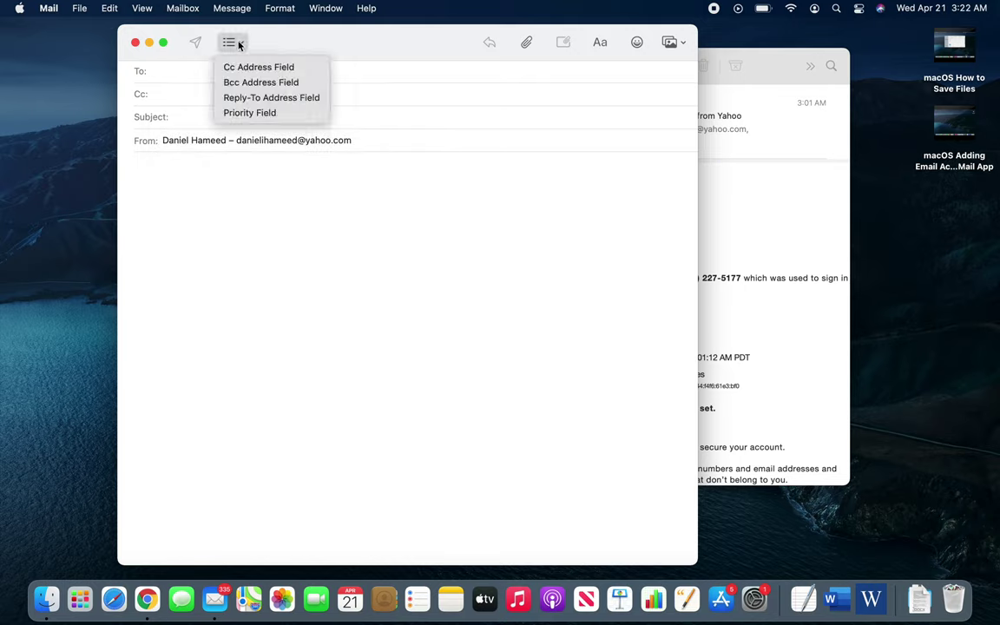
{"action": "left_click", "coordinate": [292, 101]}
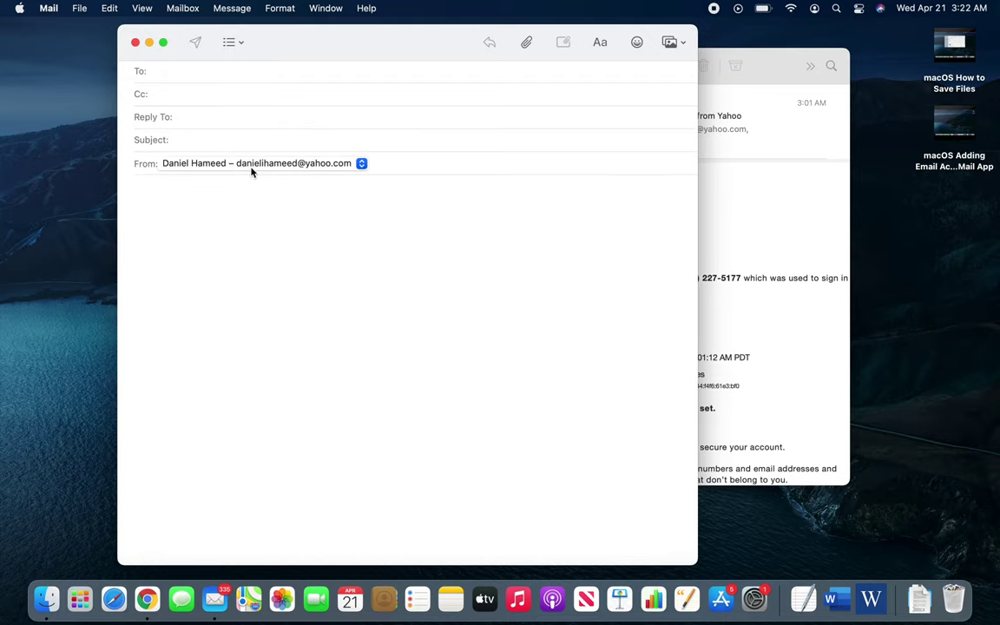
{"action": "left_click", "coordinate": [252, 169]}
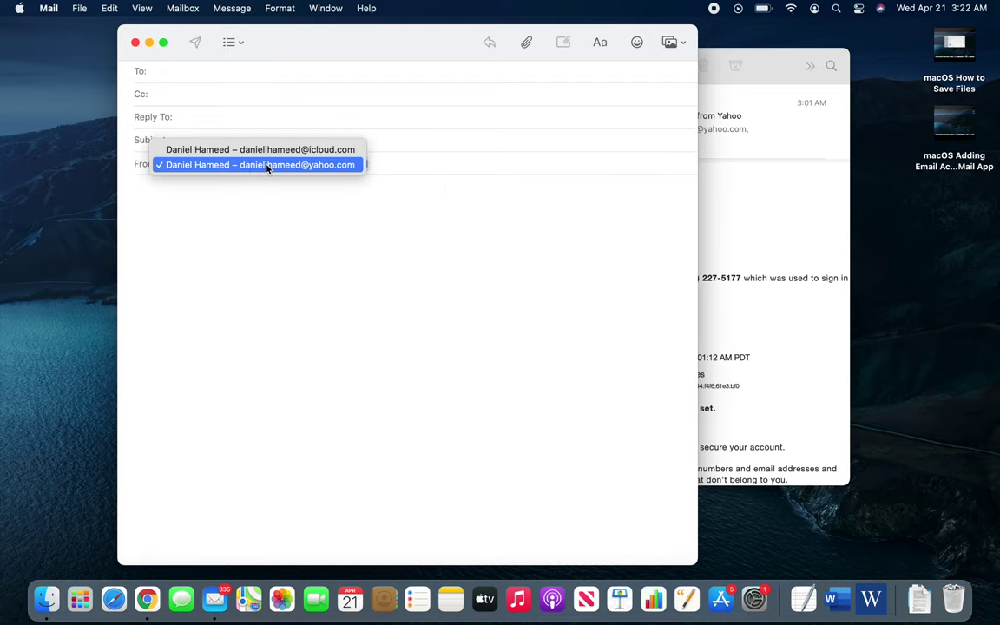
{"action": "left_click", "coordinate": [266, 166]}
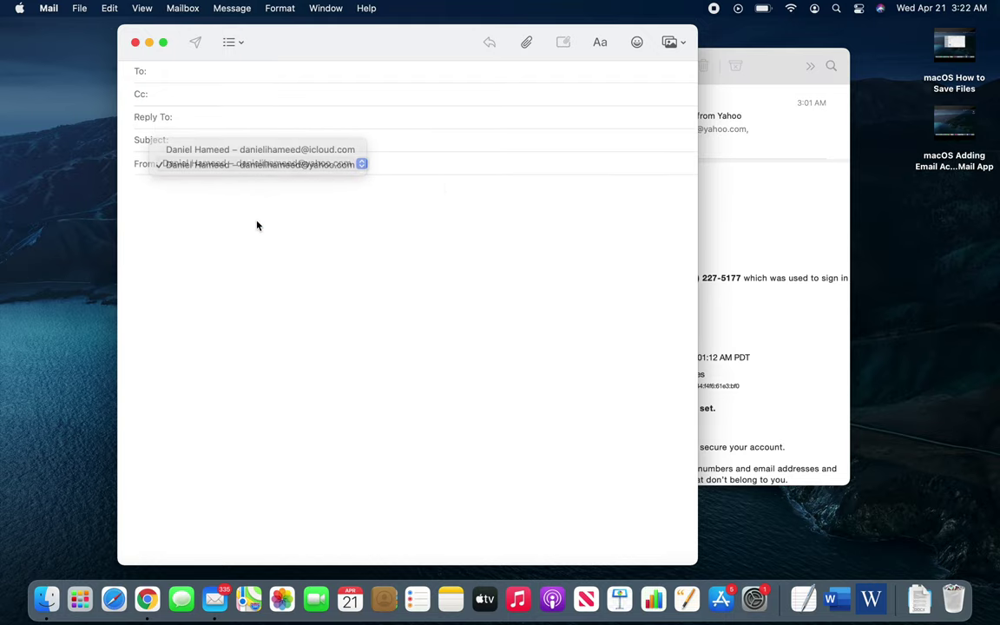
{"action": "left_click", "coordinate": [224, 120]}
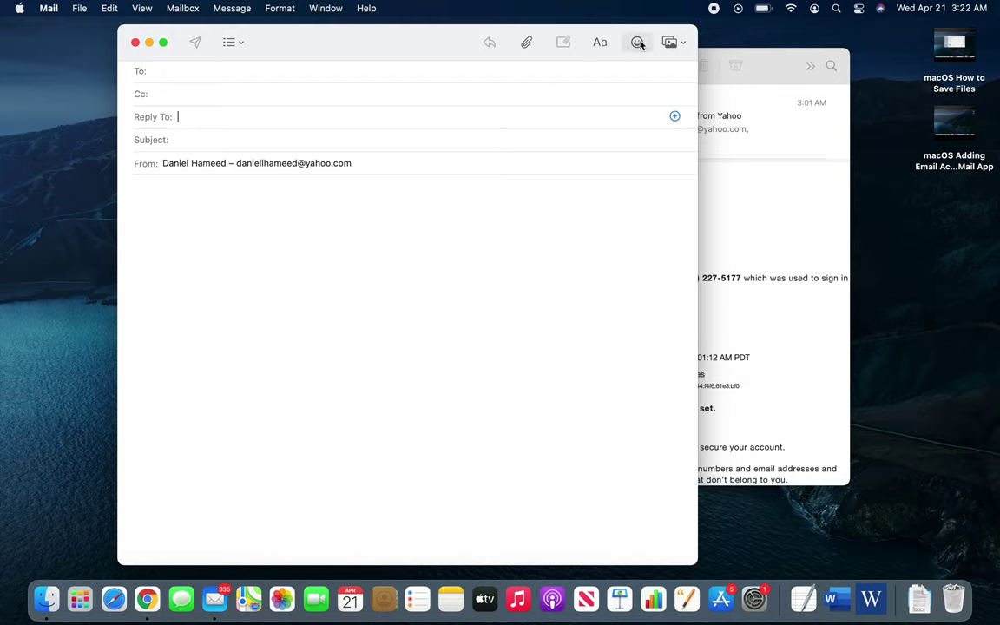
Step: Dismiss the photo browser dropdown, then close the new message window
{"action": "left_click", "coordinate": [670, 42]}
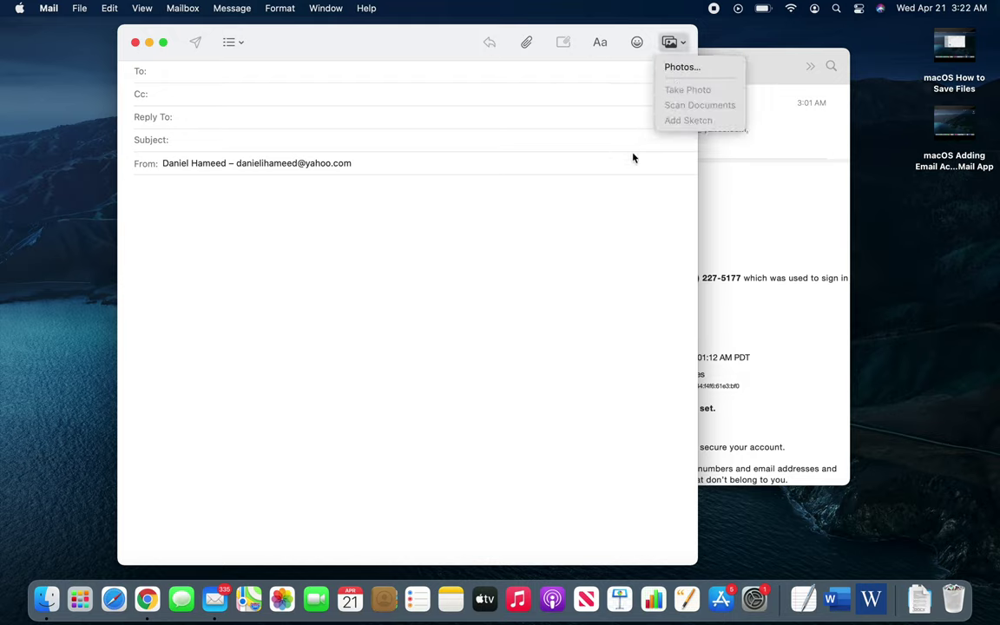
{"action": "left_click", "coordinate": [582, 240]}
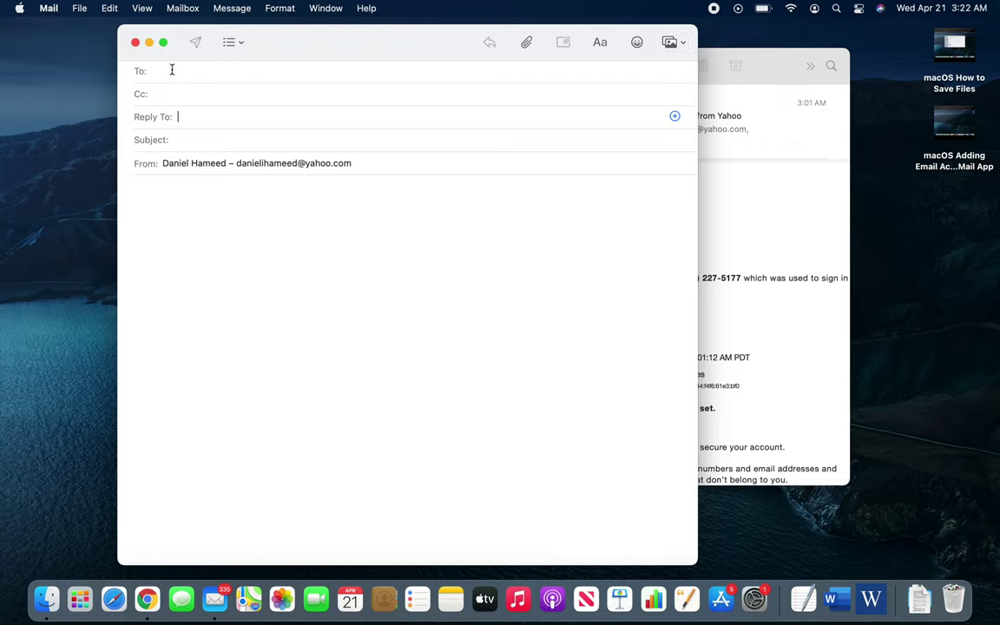
{"action": "left_click", "coordinate": [135, 42]}
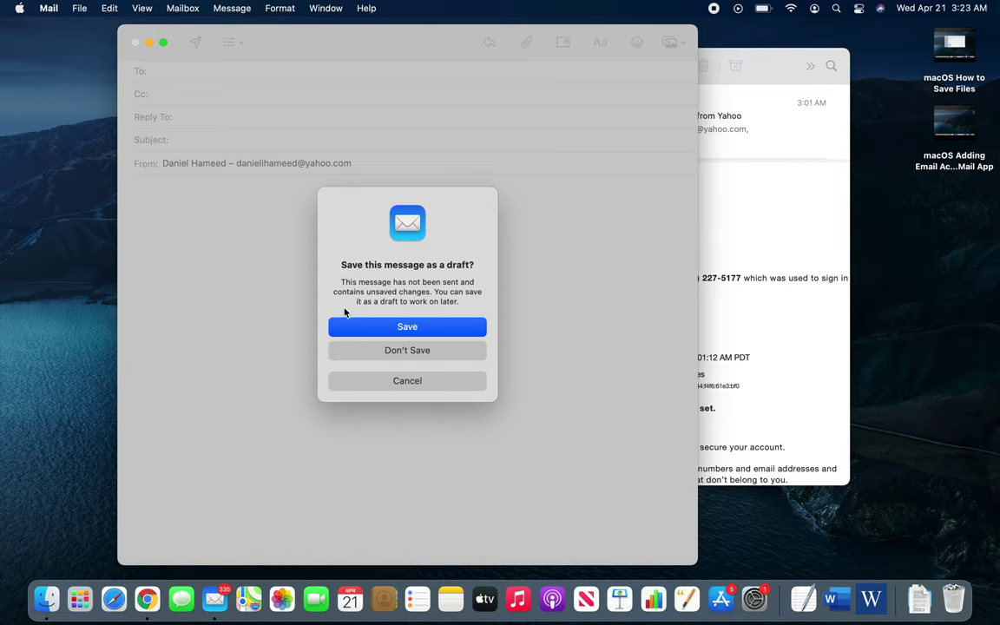
Step: Choose Don't Save to discard the unsent message without keeping a draft
{"action": "left_click", "coordinate": [384, 353]}
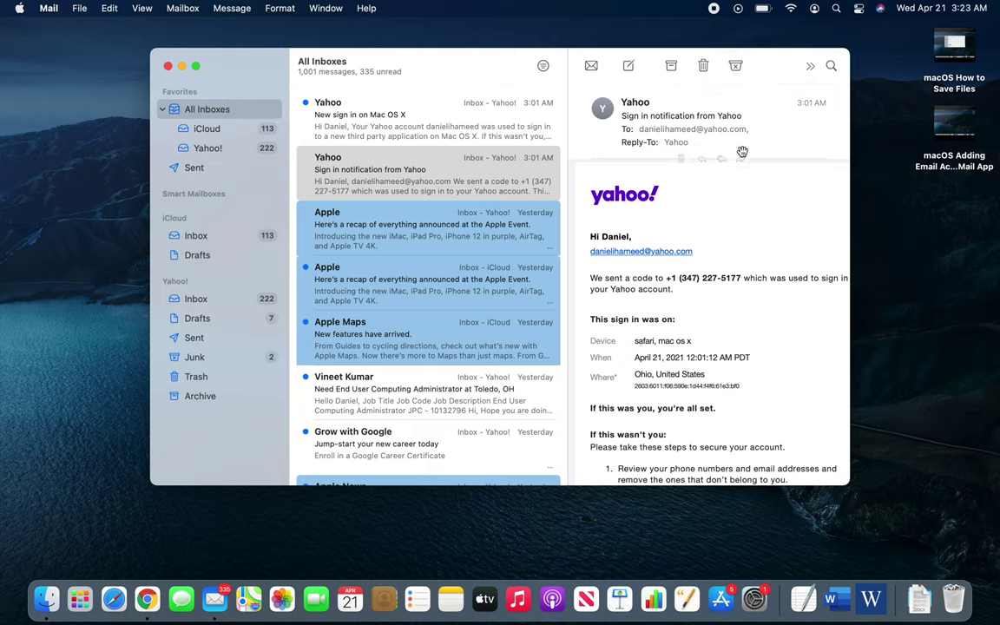
Step: Dismiss the toolbar overflow menu and switch the Mail window to full screen
{"action": "left_click", "coordinate": [815, 70]}
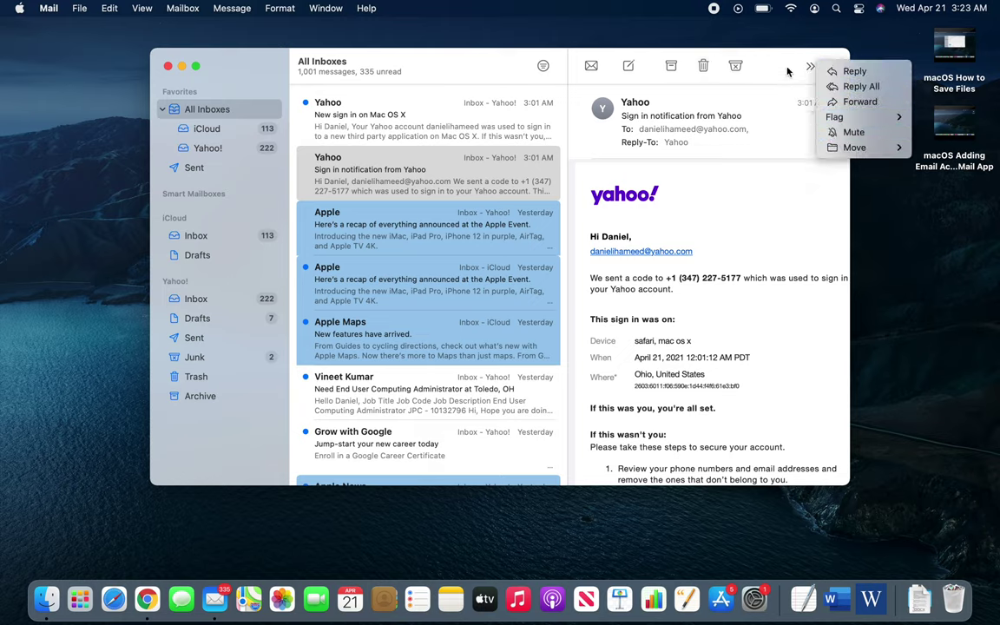
{"action": "left_click", "coordinate": [811, 70]}
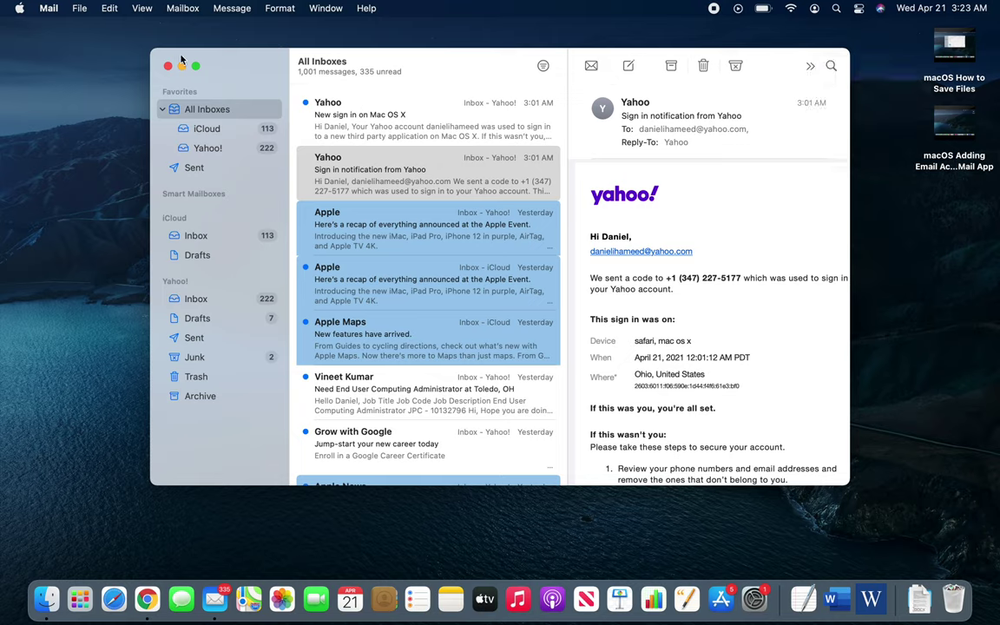
{"action": "left_click", "coordinate": [194, 66]}
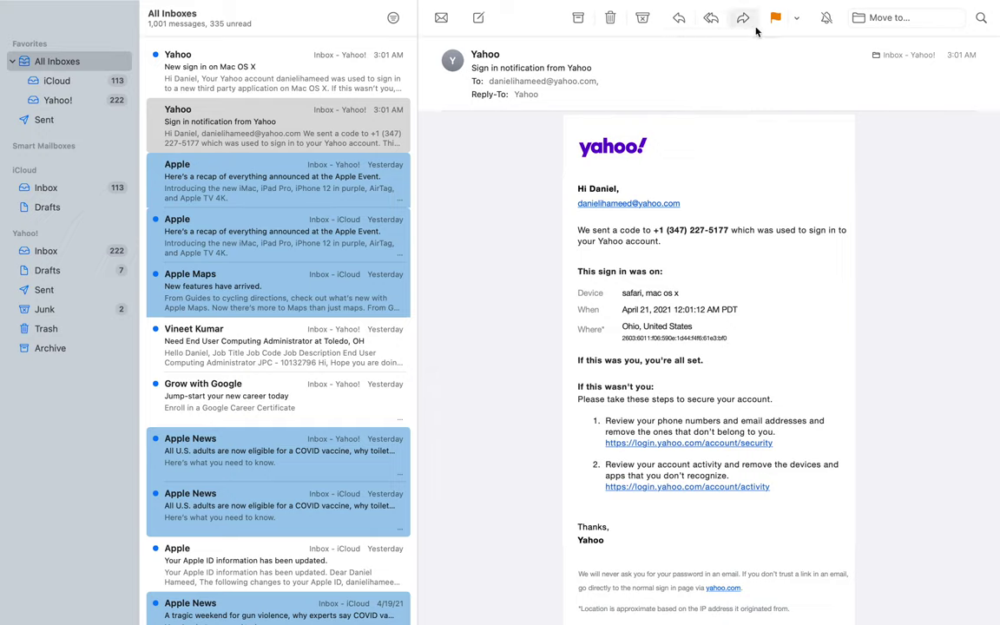
Step: Keep the flag colour orange and list destination mailboxes for moving the Yahoo sign-in email
{"action": "left_click", "coordinate": [798, 19]}
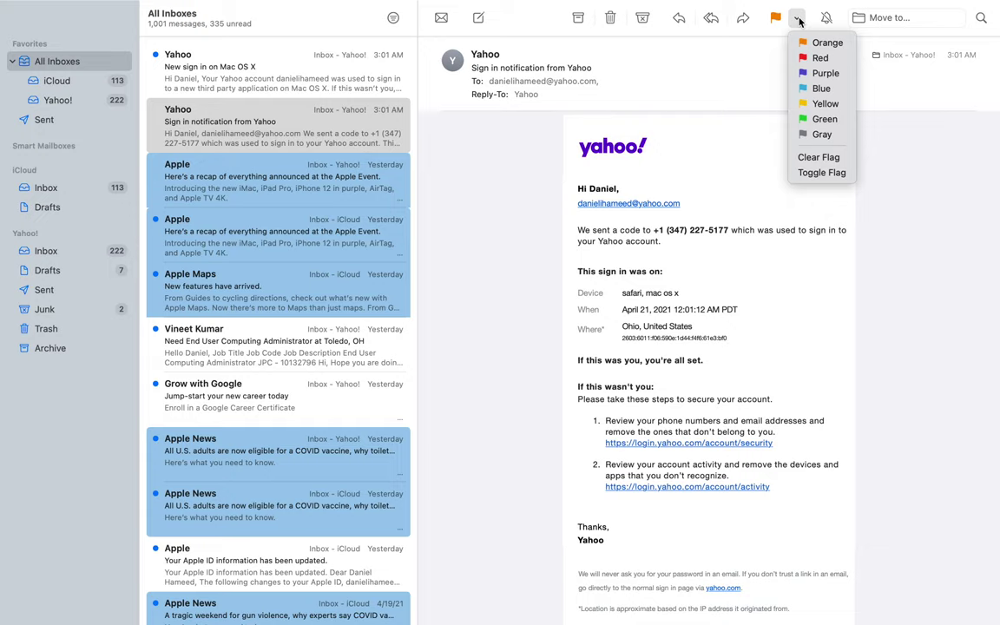
{"action": "left_click", "coordinate": [798, 19]}
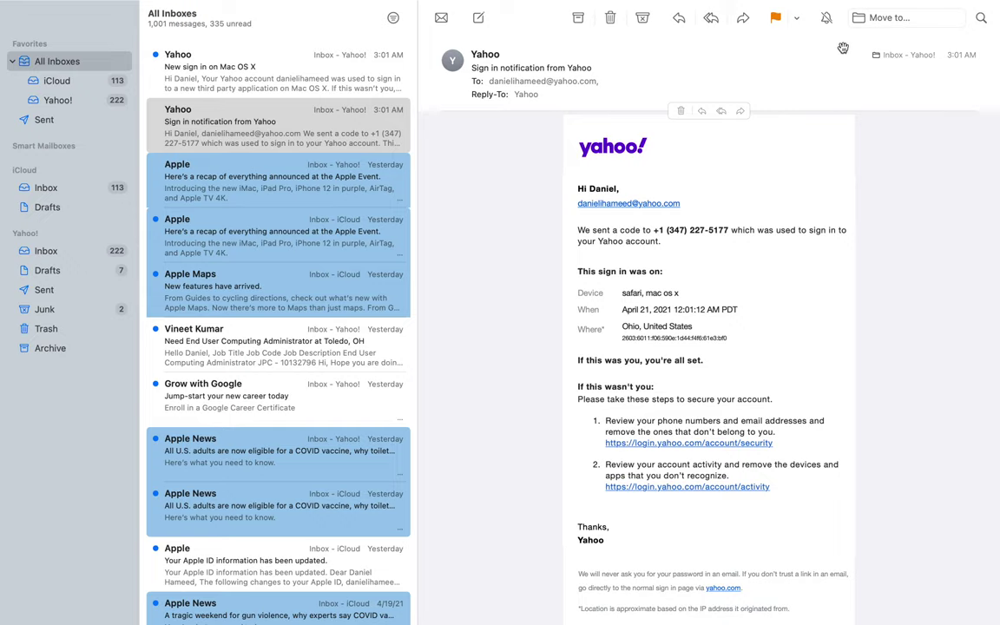
{"action": "left_click", "coordinate": [921, 21]}
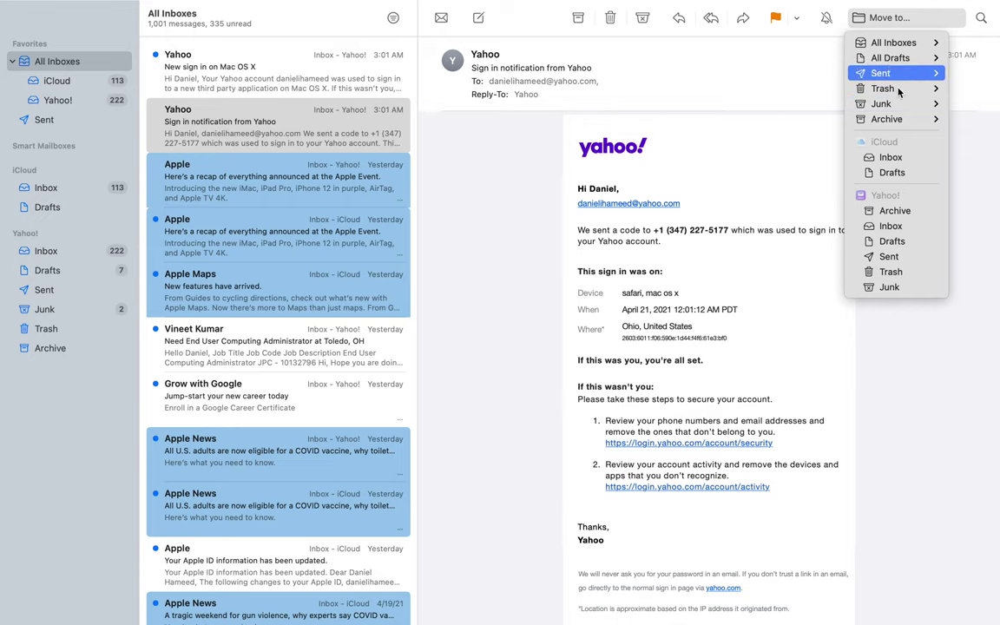
Step: Look at the Sent and Archive Yahoo! submenus, then dismiss the Move to menu without moving the message
{"action": "mouse_move", "coordinate": [878, 80]}
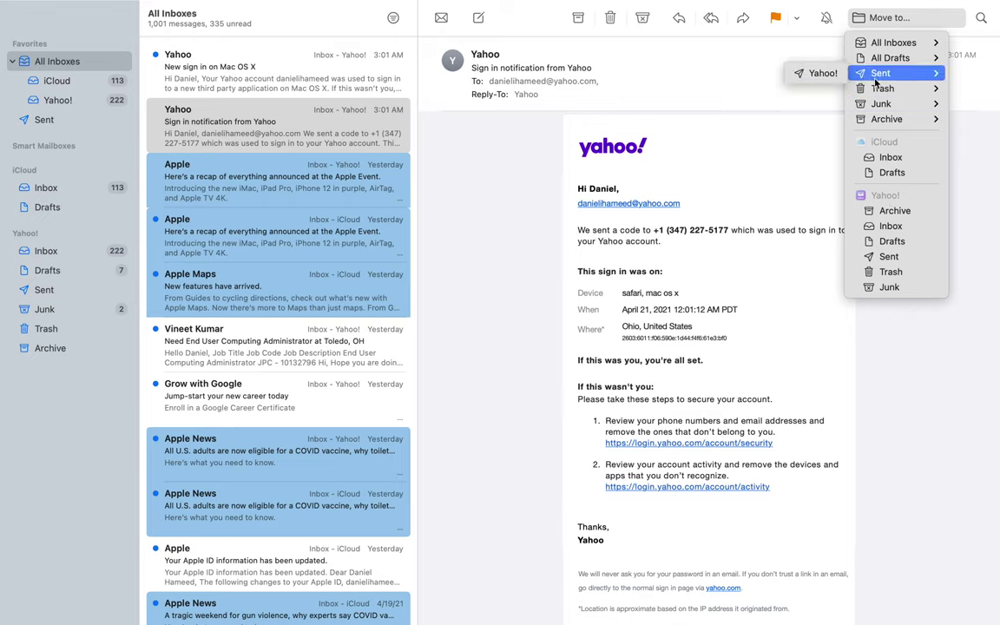
{"action": "mouse_move", "coordinate": [880, 124]}
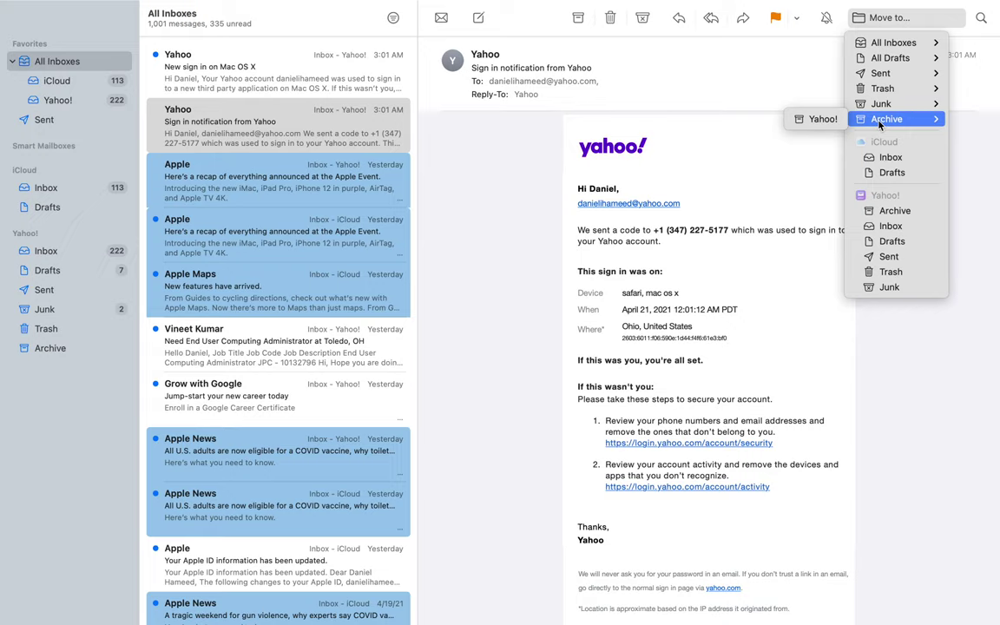
{"action": "left_click", "coordinate": [793, 93]}
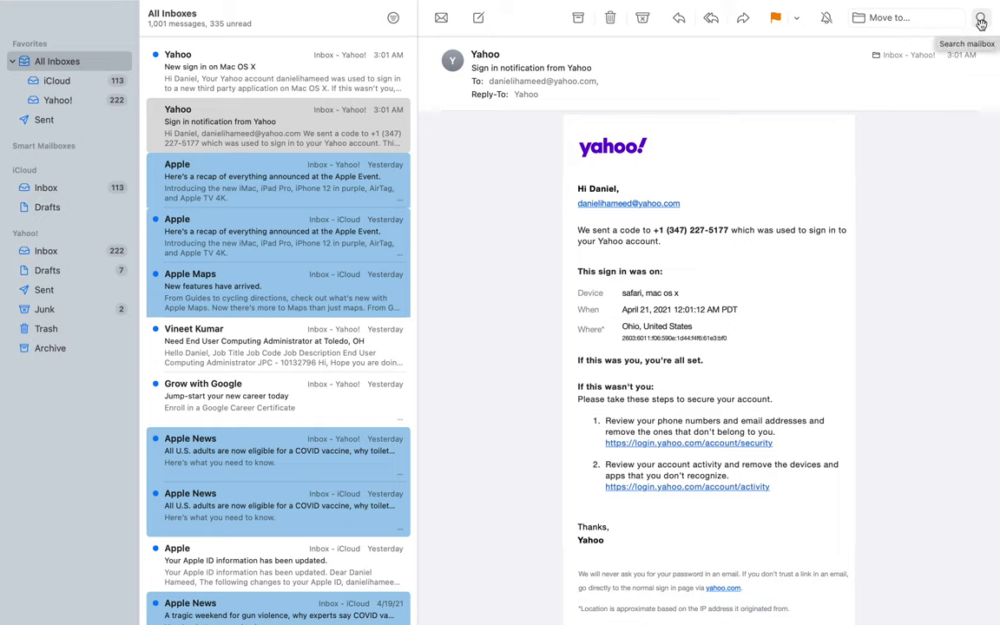
Step: Search 'grow', filter to messages from Grow with Google, then close the Mail window
{"action": "left_click", "coordinate": [979, 20]}
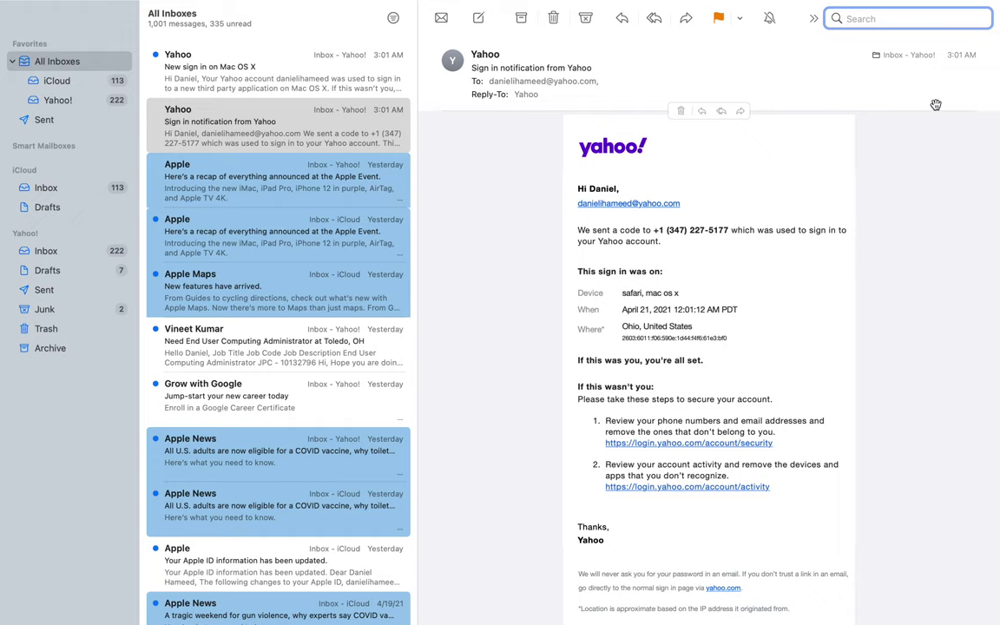
{"action": "type", "text": "grow"}
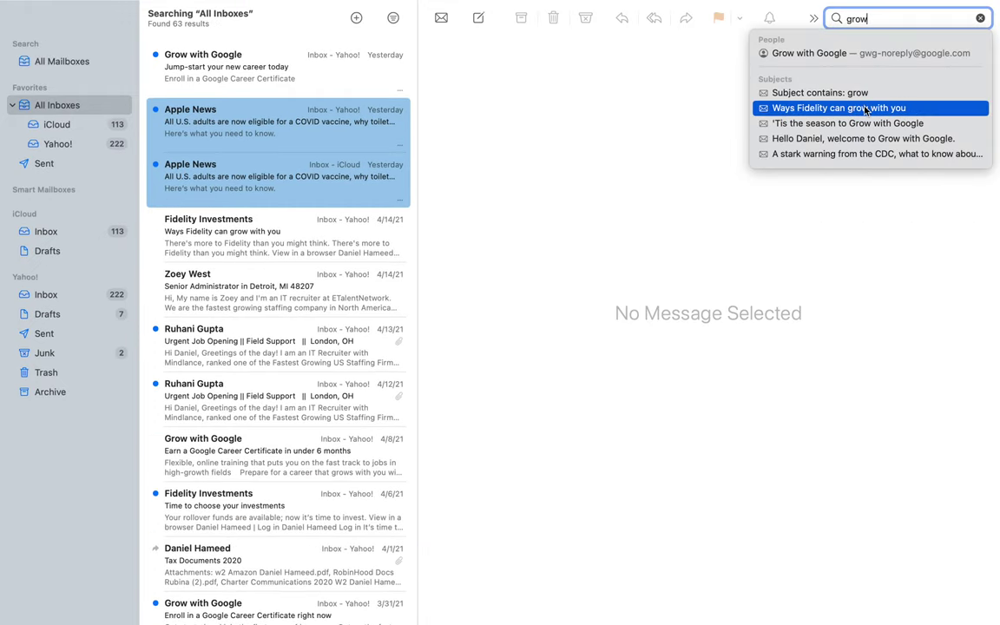
{"action": "left_click", "coordinate": [856, 54]}
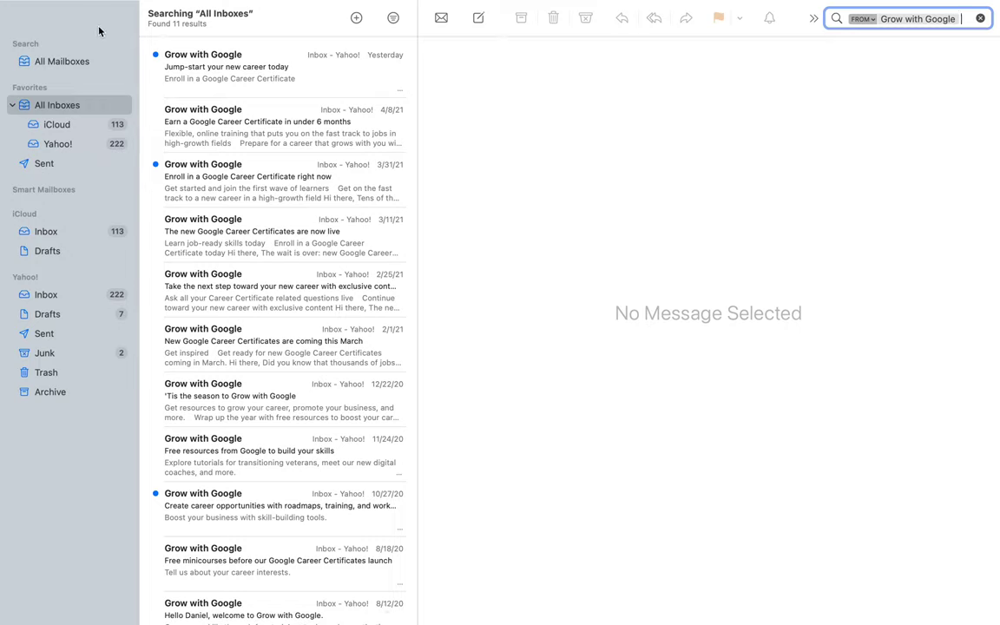
{"action": "mouse_move", "coordinate": [4, 9]}
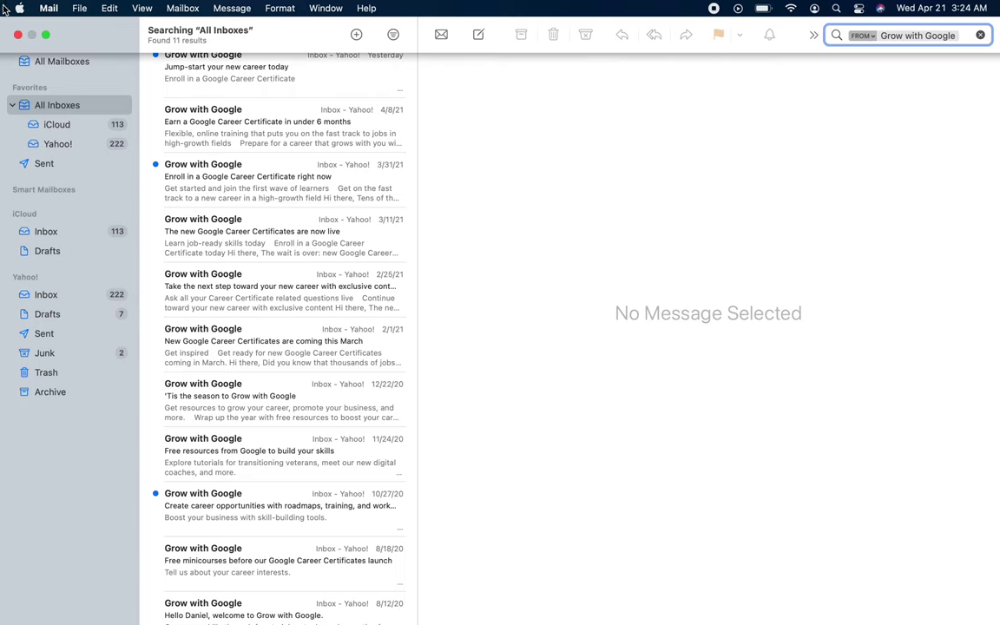
{"action": "left_click", "coordinate": [16, 34]}
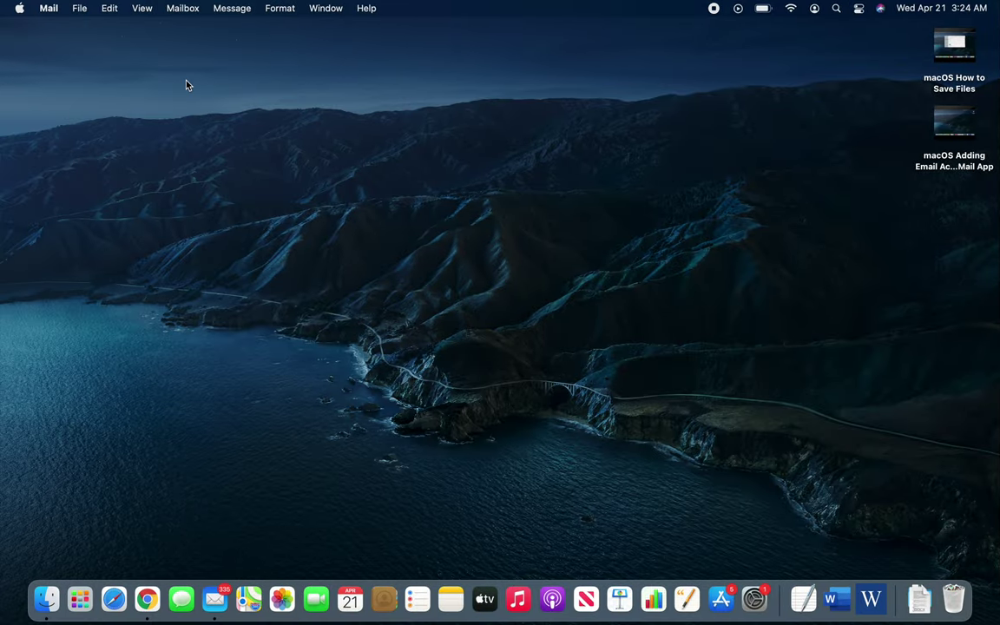